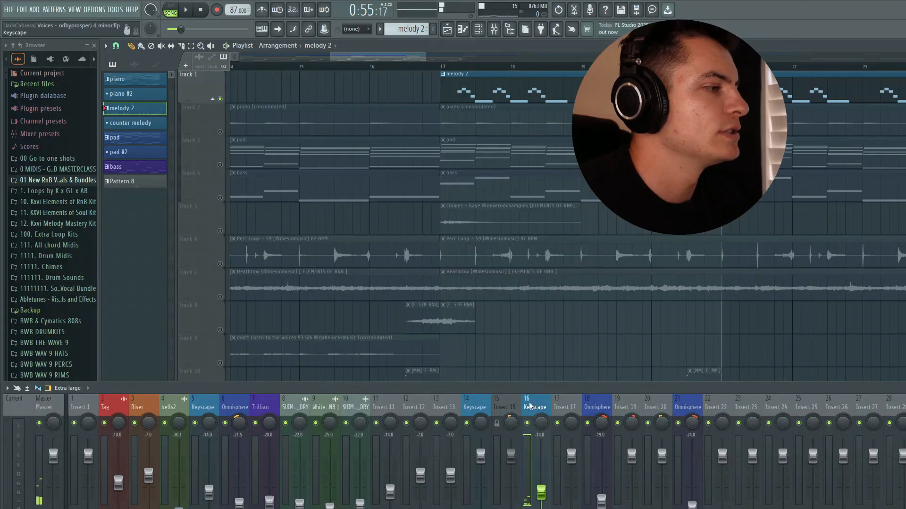
Inspect the Decimort 2 and Fruity Parametric EQ 2 settings on the melody's Keyscape insert 16, closing each plugin.
drag(372, 252, 454, 133)
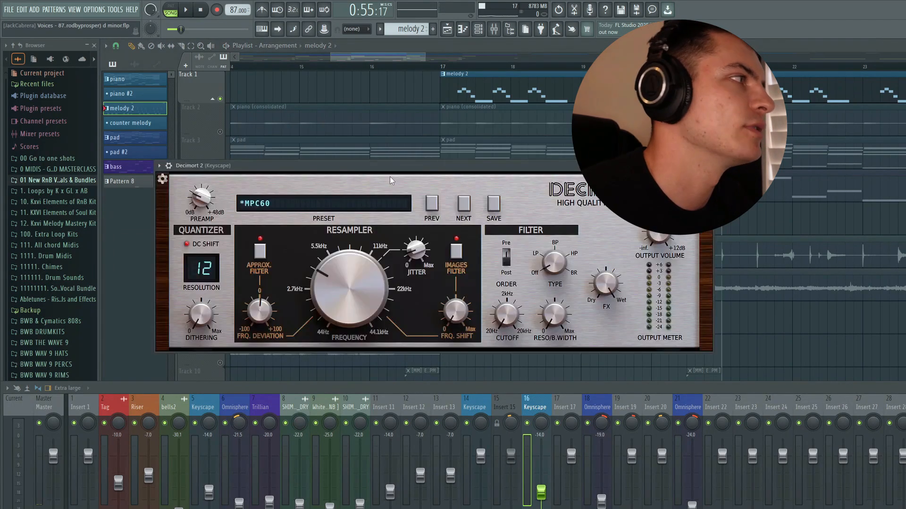
drag(370, 165, 424, 146)
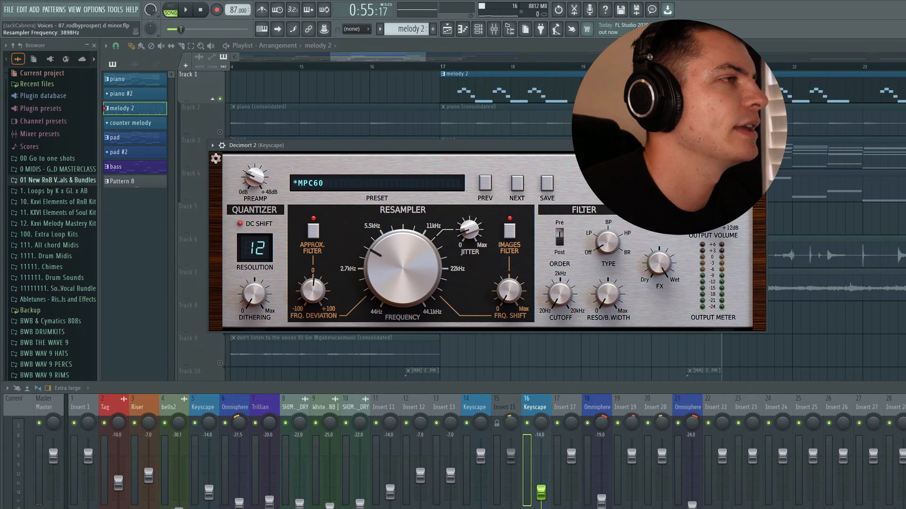
click(760, 146)
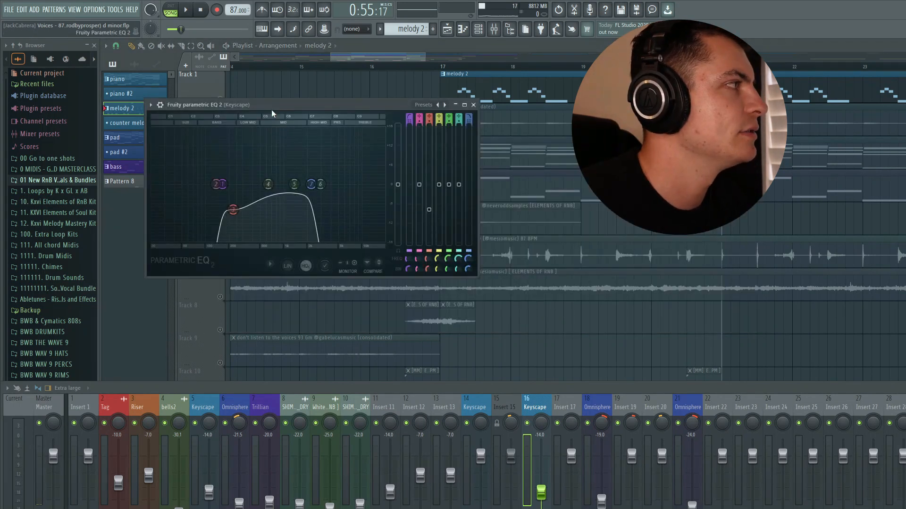
drag(273, 111, 379, 126)
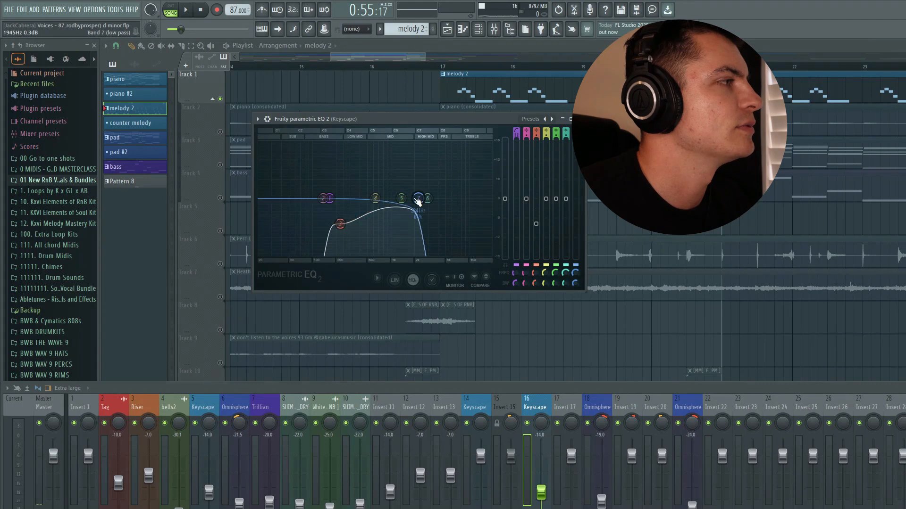
click(571, 119)
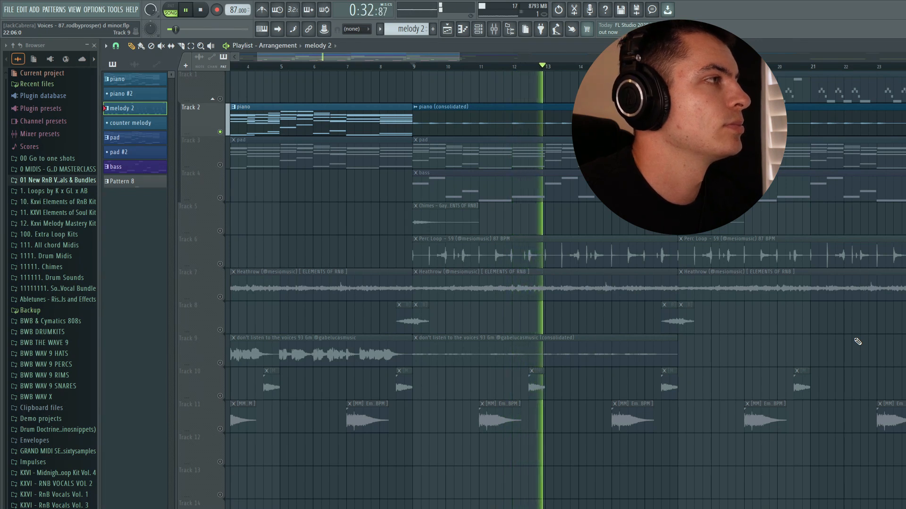
Play back the soloed piano on Track 2 from the start of the arrangement and stop playback.
key(space)
drag(413, 68, 144, 69)
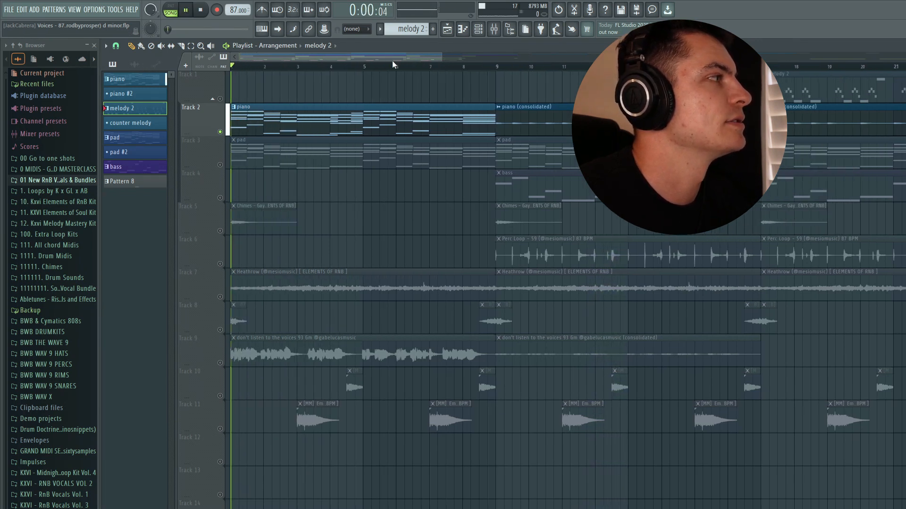
key(space)
drag(441, 57, 601, 56)
Inspect the Decimort 2 resampler settings on the piano's Keyscape insert 14 in the mixer and close the plugin.
click(493, 33)
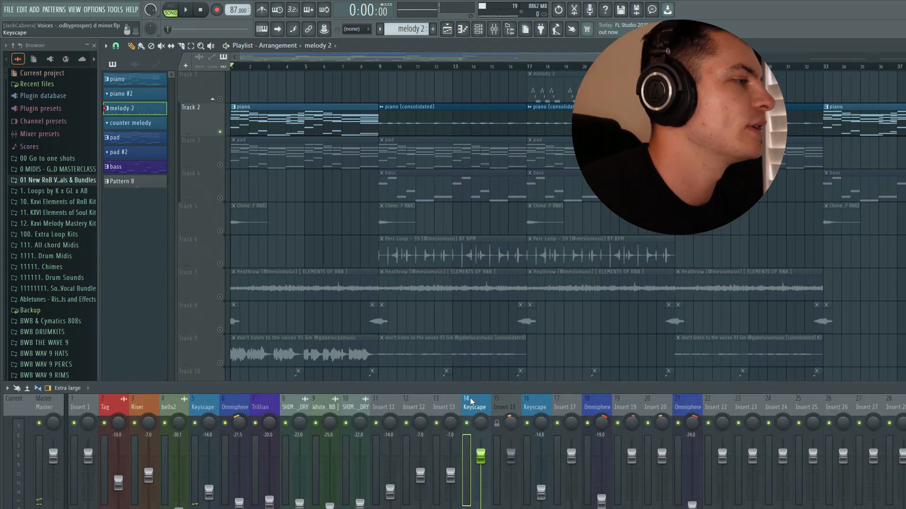
click(902, 439)
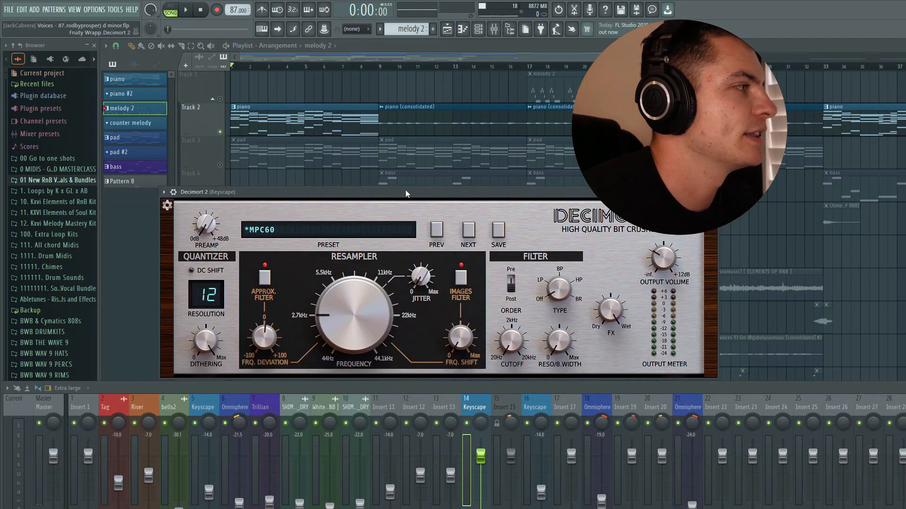
drag(405, 193, 482, 110)
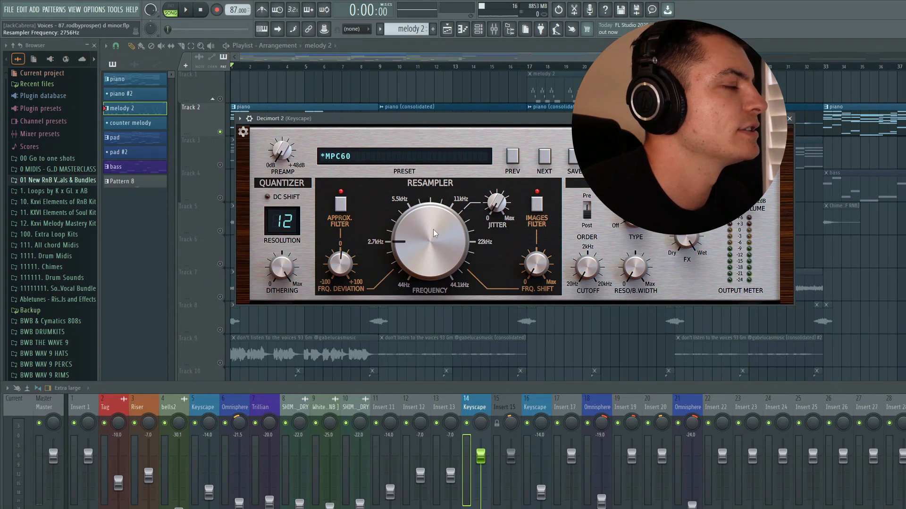
click(789, 119)
Inspect the Fruity Reeverb 2 and Fruity Parametric EQ 2 settings on Keyscape insert 14.
click(902, 448)
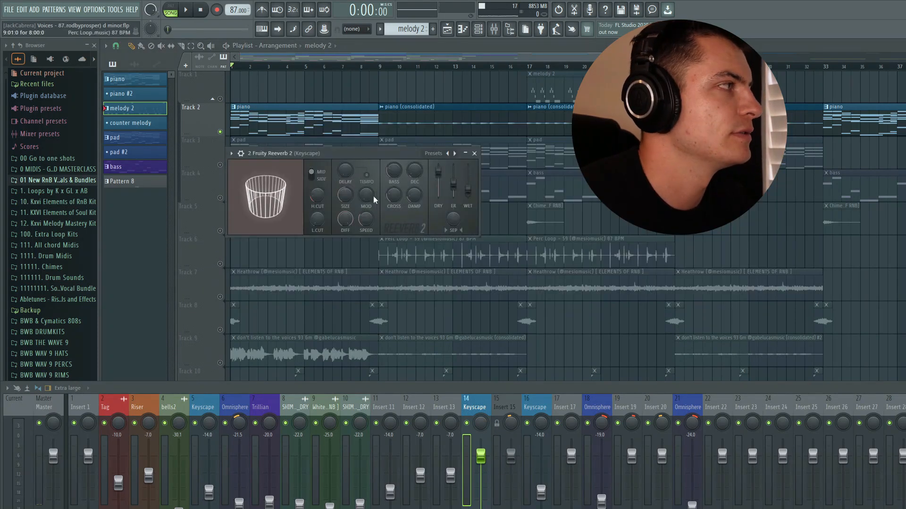
drag(362, 153, 478, 159)
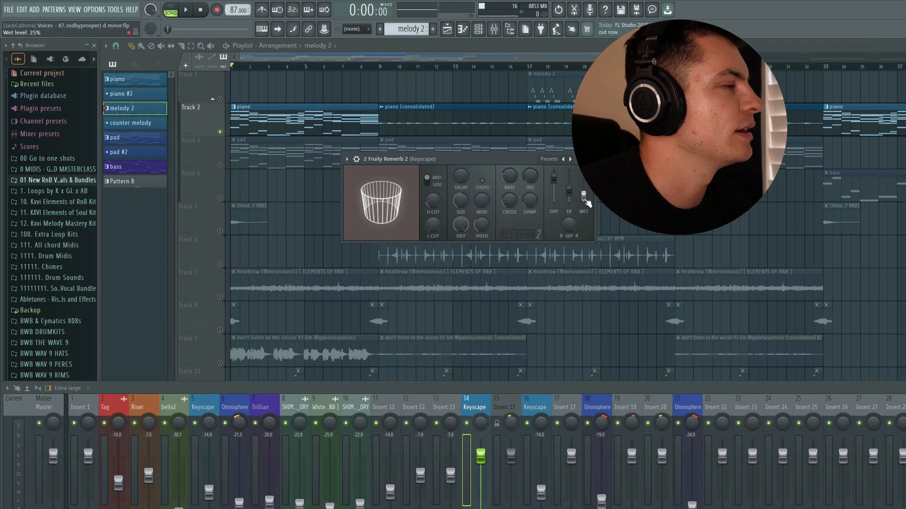
key(Escape)
click(902, 438)
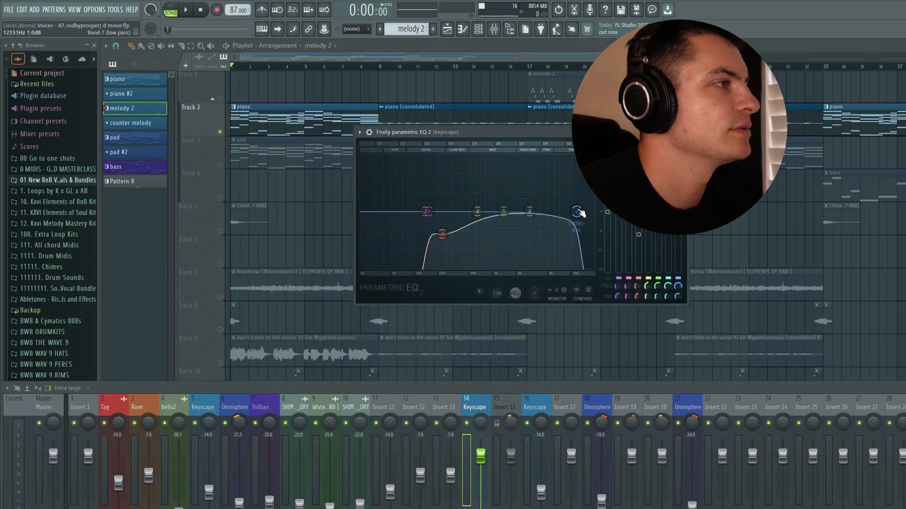
key(Escape)
click(902, 444)
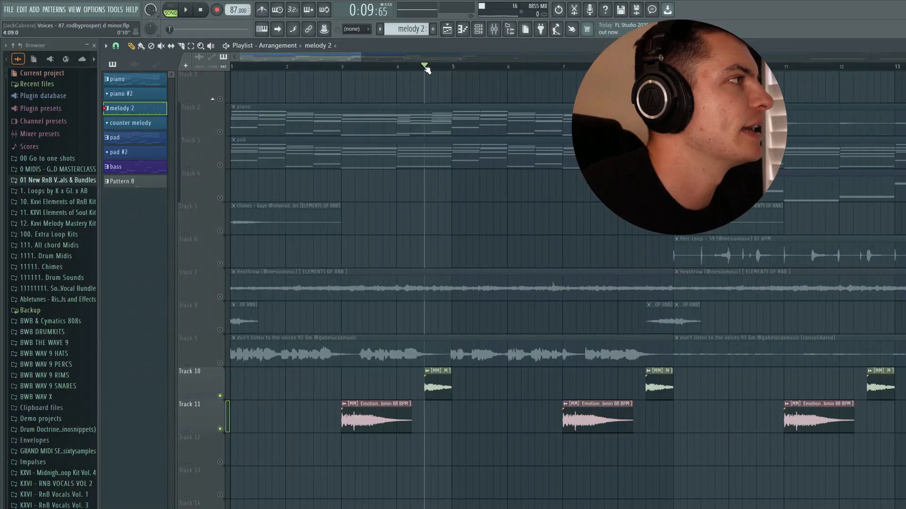
Listen to the soloed accent samples on Tracks 10 and 11 and inspect ValhallaVintageVerb and Parametric EQ 2 on insert 21.
mouse_move(298, 58)
mouse_down()
mouse_move(348, 58)
mouse_move(296, 58)
mouse_up()
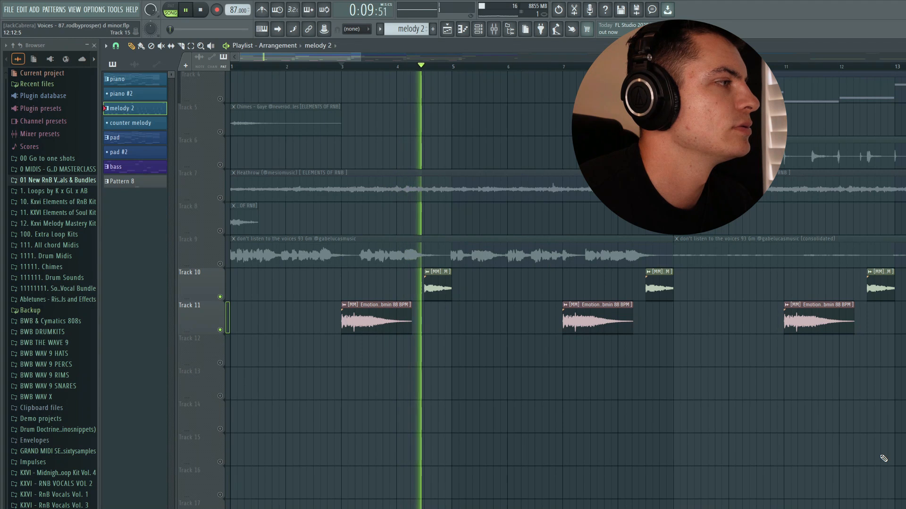
key(space)
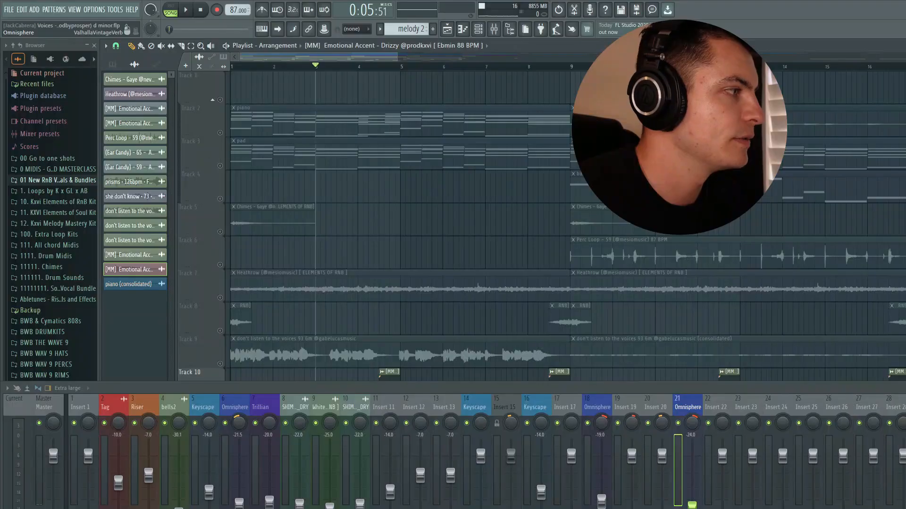
click(904, 443)
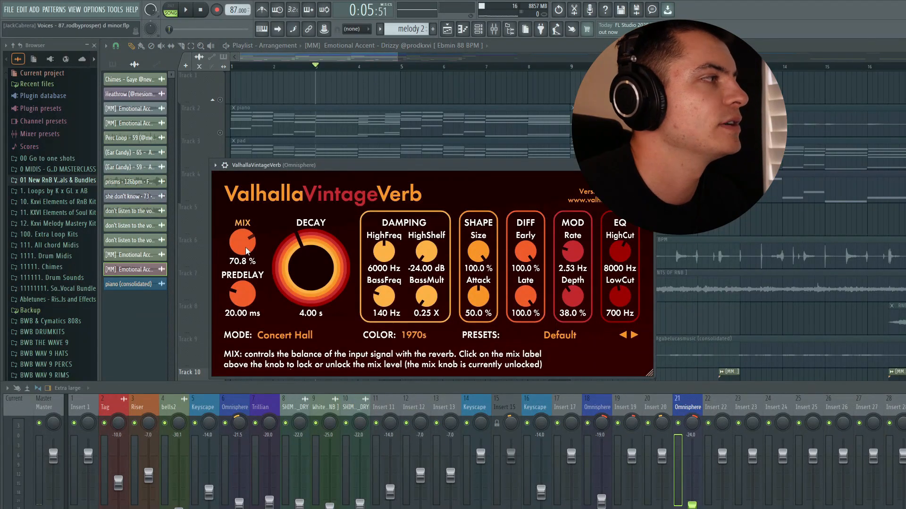
click(649, 165)
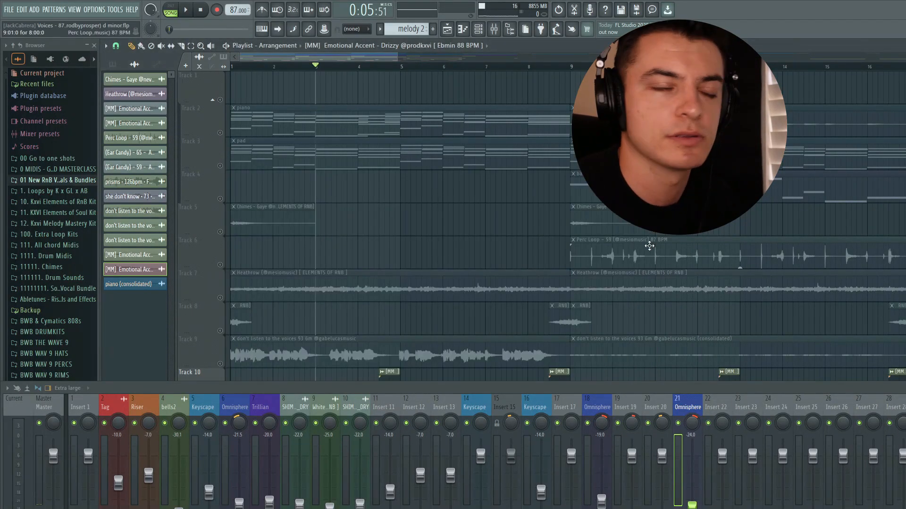
click(670, 508)
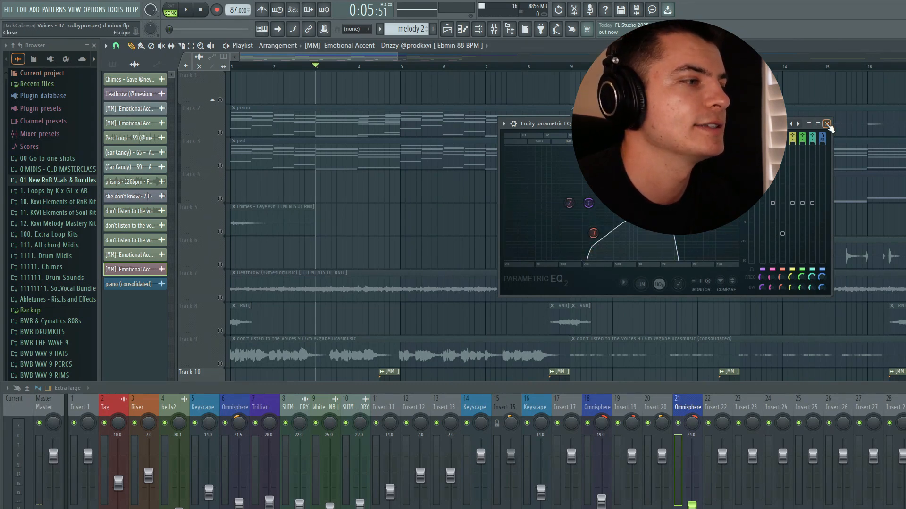
click(826, 124)
Hide the mixer and solo the vocal sample on Track 9 of the playlist.
key(F9)
right_click(221, 364)
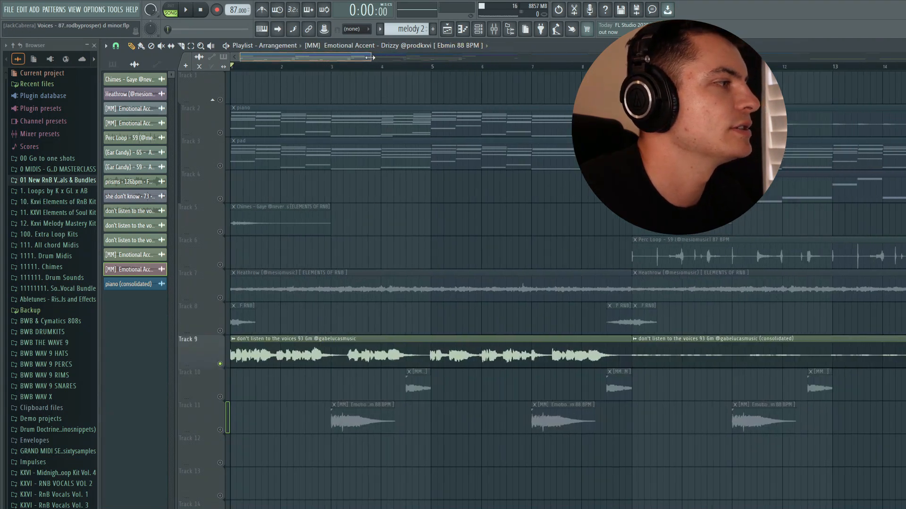
drag(396, 58, 349, 61)
scroll(440, 166, down, 1)
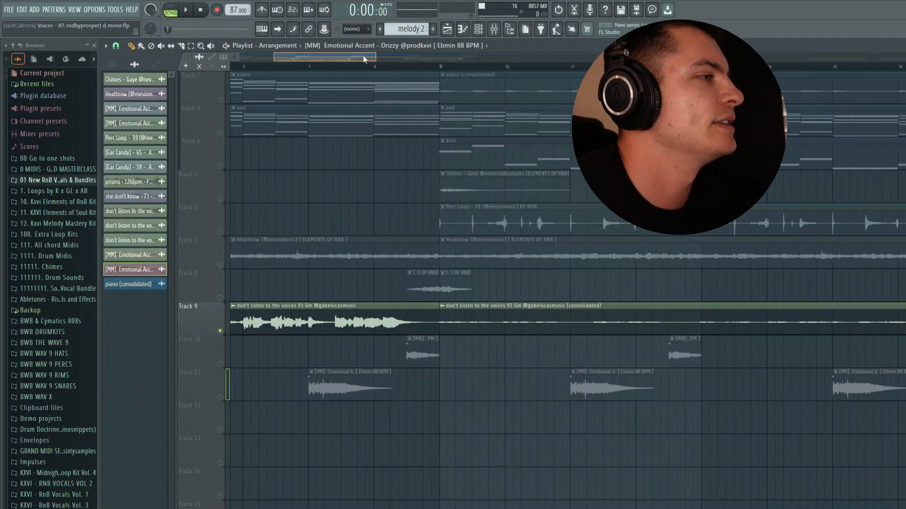
Play the soloed Track 9 vocal from bar 9, where the consolidated clip begins, and stop playback.
drag(363, 55, 372, 55)
click(352, 68)
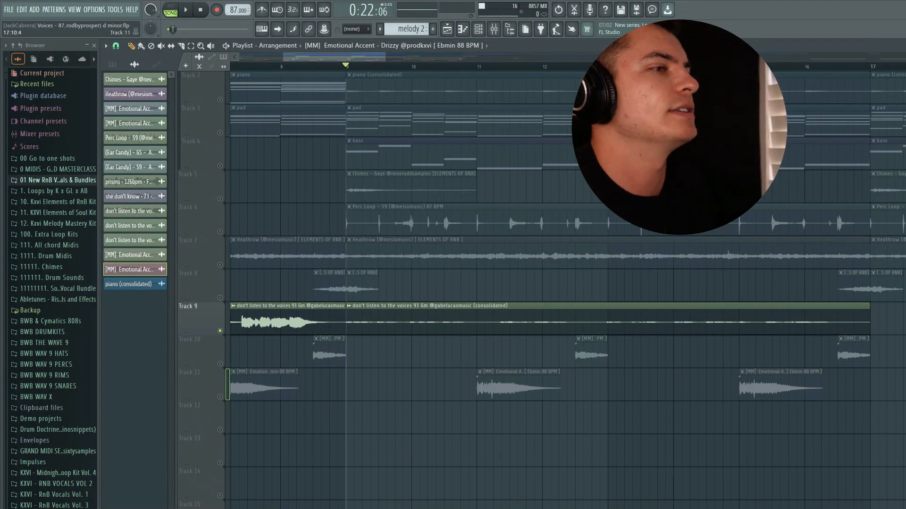
key(space)
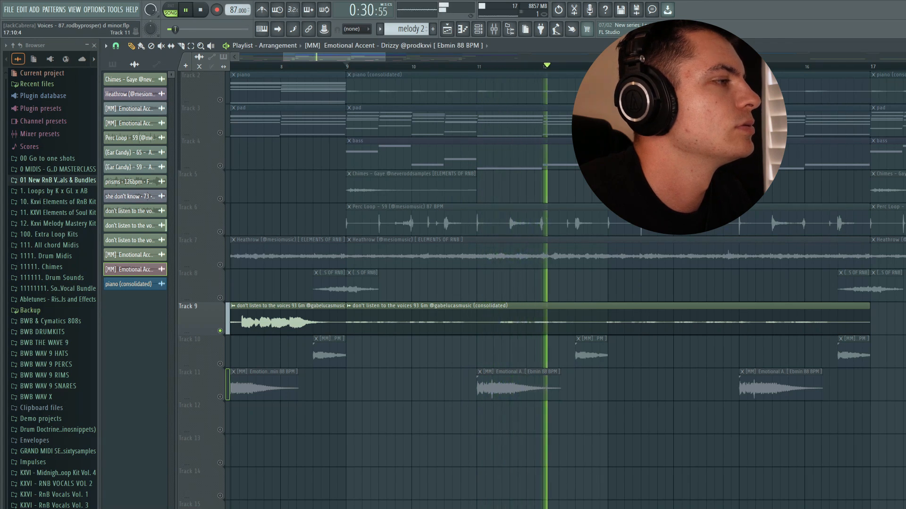
key(space)
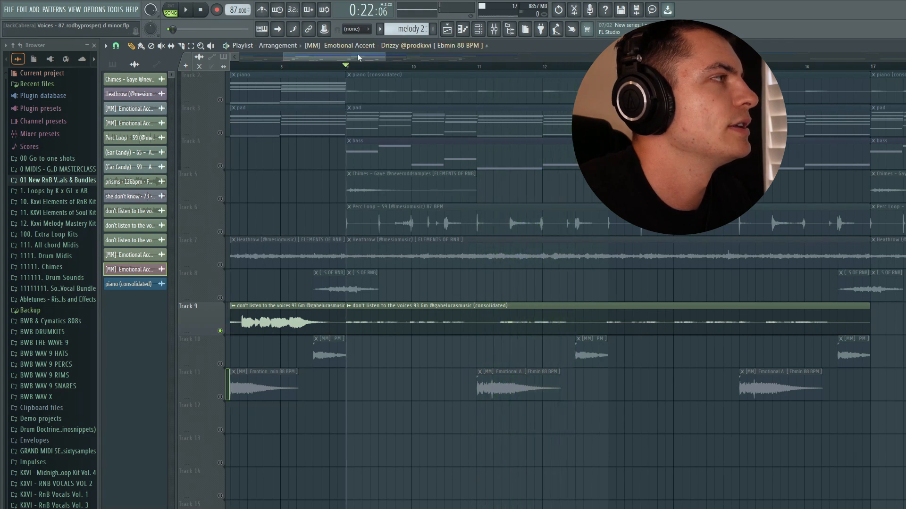
Play the second consolidated vocal clip on Track 9 from bar 25 and stop playback.
drag(359, 58, 461, 57)
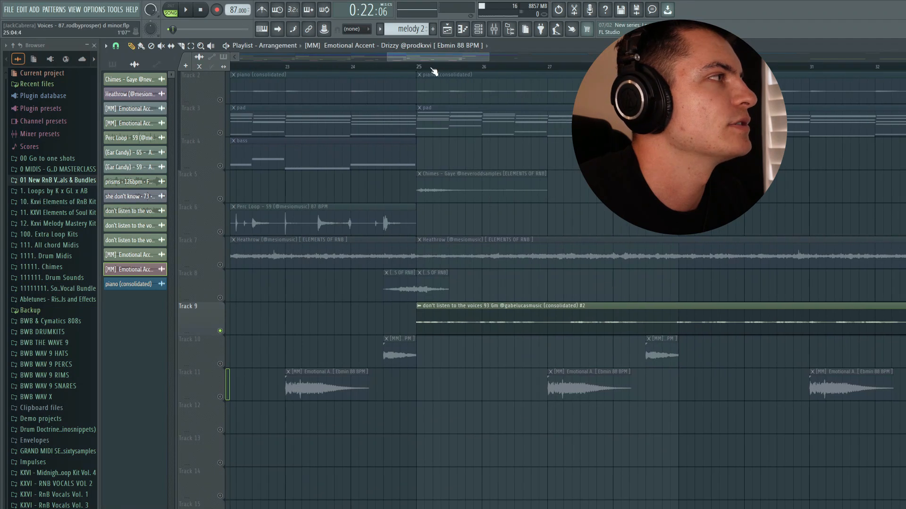
click(431, 67)
key(space)
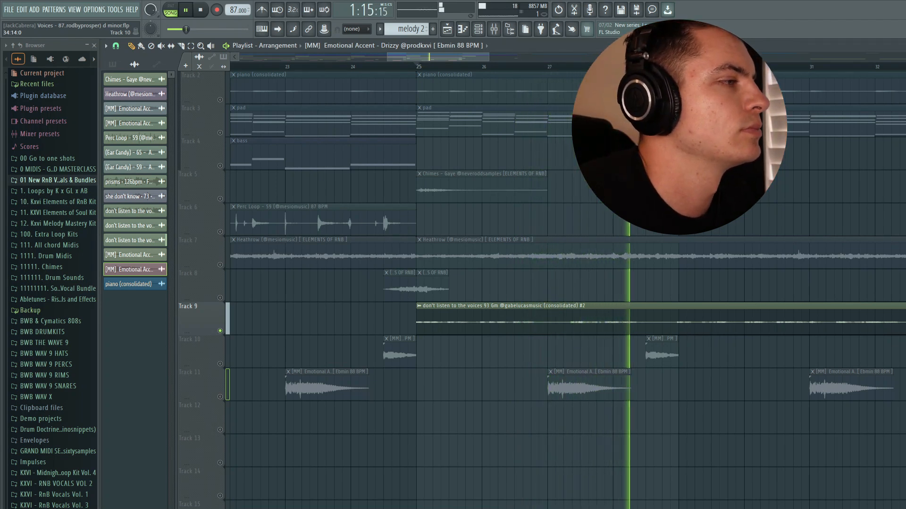
key(space)
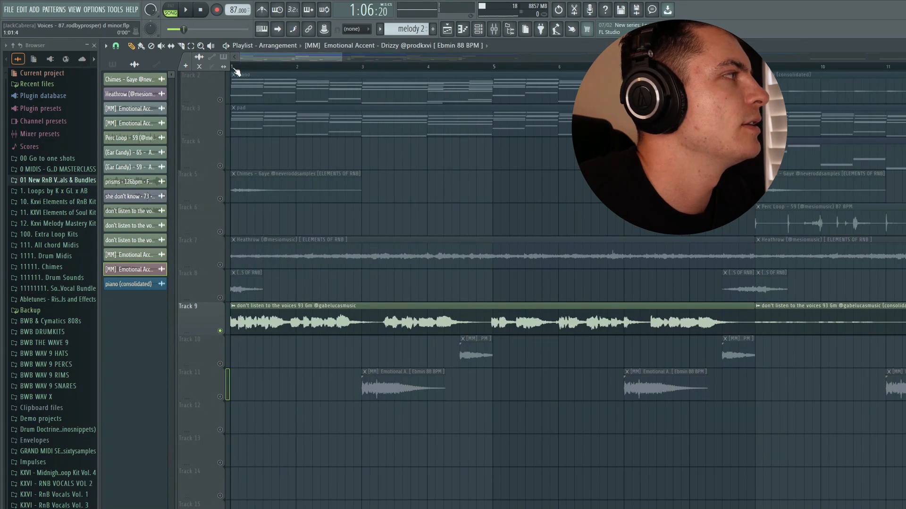
Inspect the vocal effects on Insert 11: RC-20 Retro Color, ValhallaVintageVerb, H-Delay and Fruity Parametric EQ 2.
key(F9)
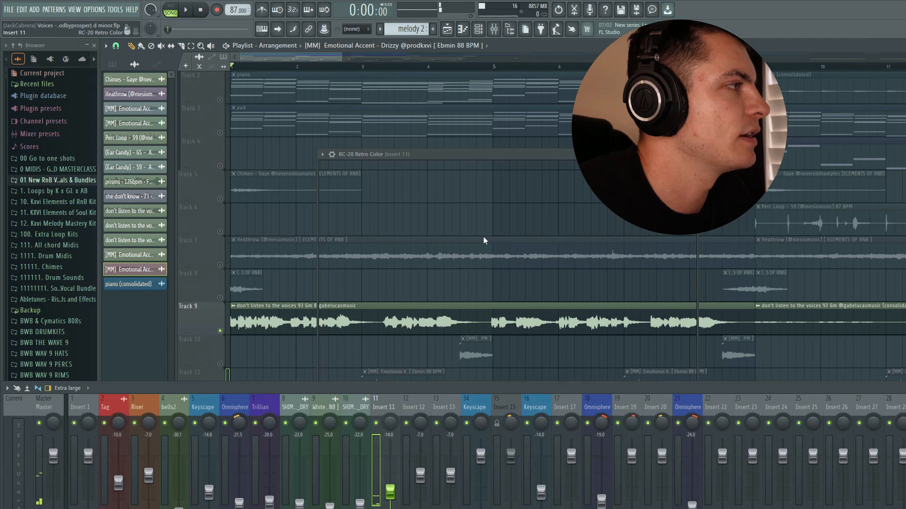
drag(458, 155, 448, 98)
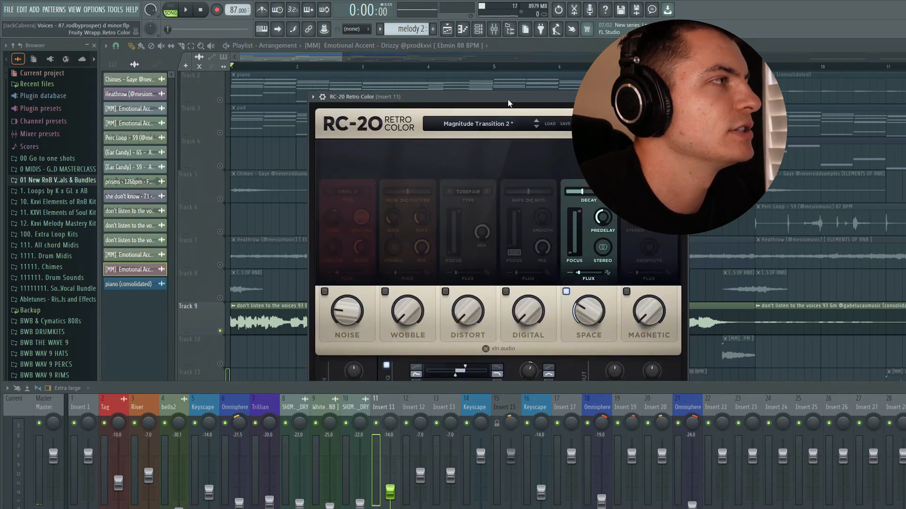
drag(508, 102, 507, 87)
key(Escape)
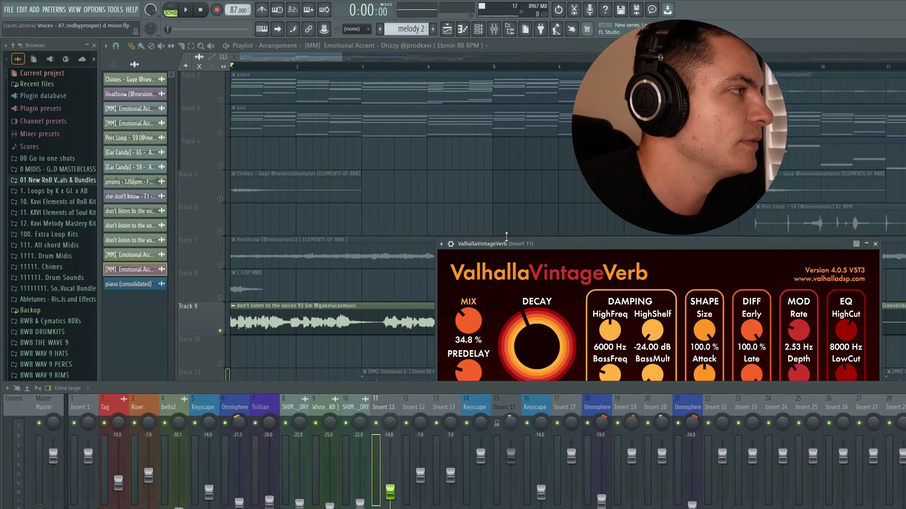
drag(505, 242, 457, 132)
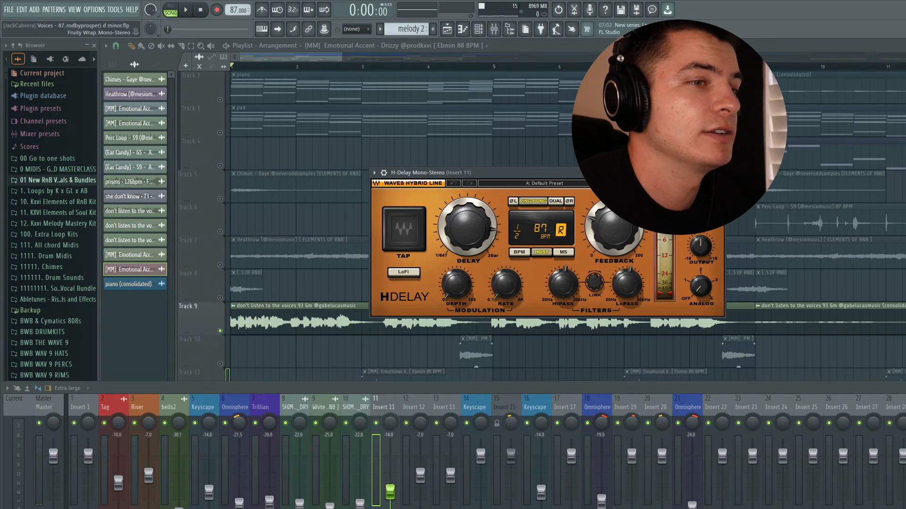
click(722, 172)
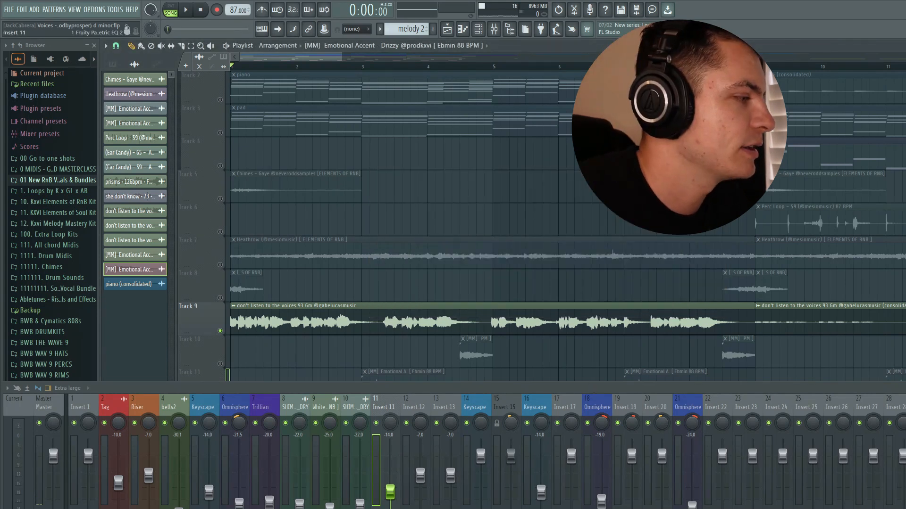
click(903, 420)
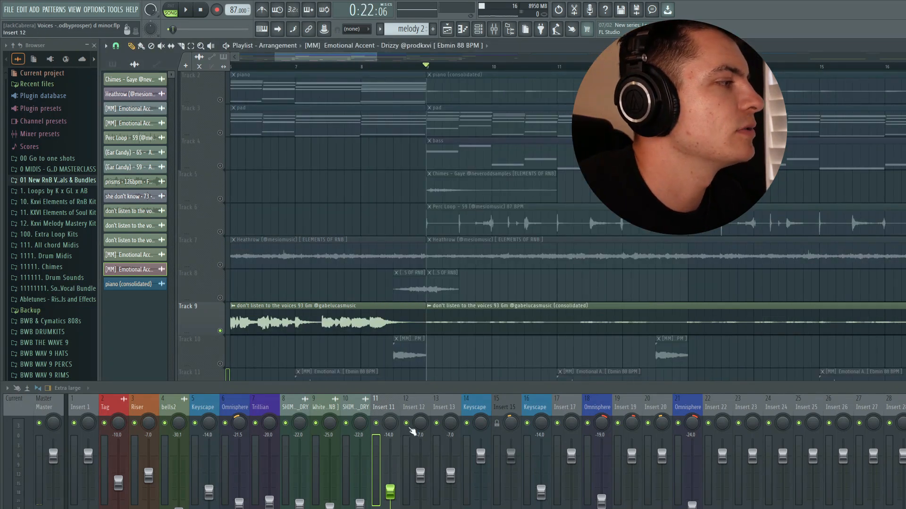
Inspect Decimort 2 on Insert 12, checking its resampler frequency.
click(420, 408)
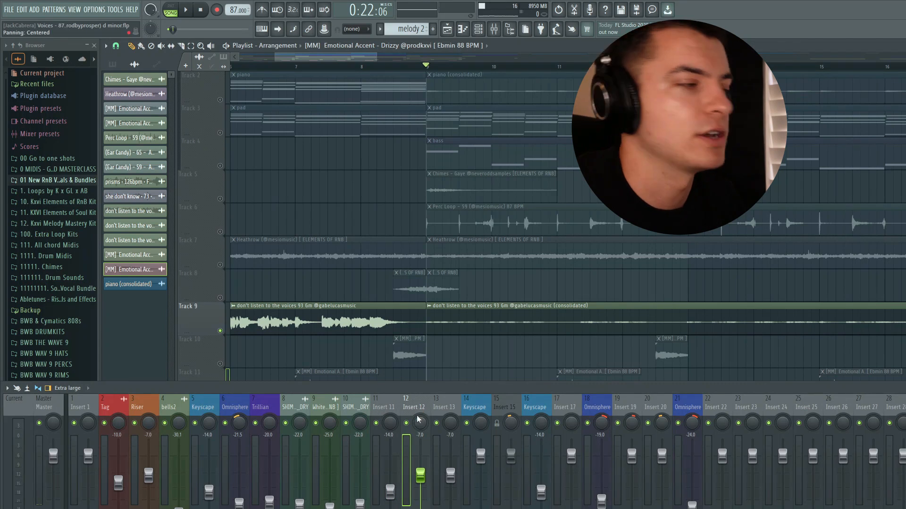
drag(384, 163, 421, 154)
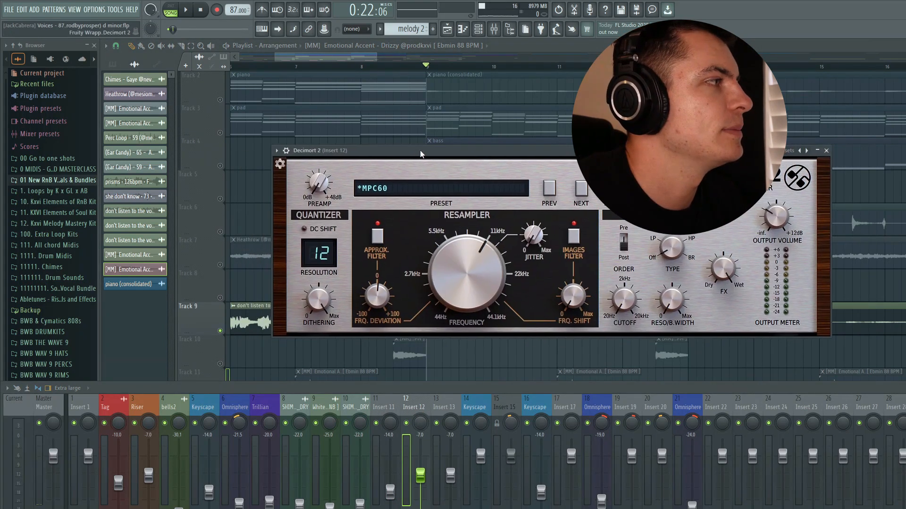
drag(478, 266, 478, 265)
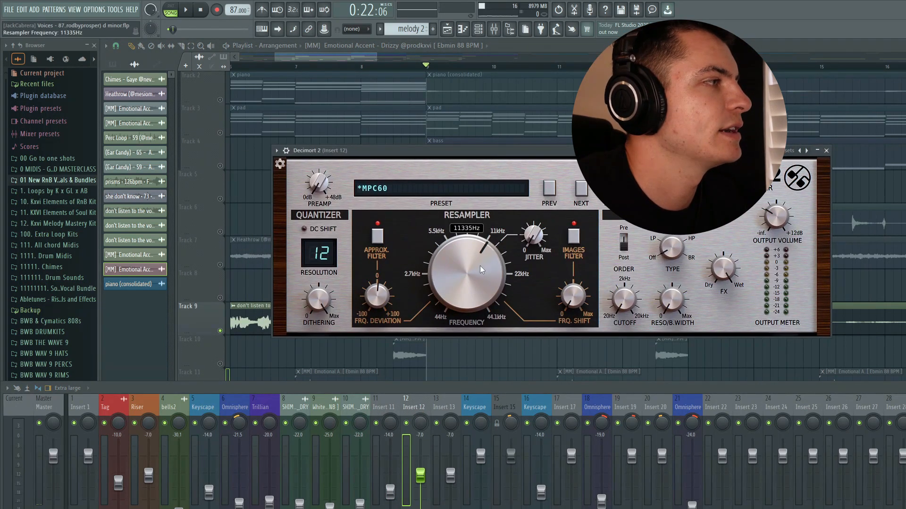
Inspect the ValhallaVintageVerb and Fruity Parametric EQ 2 settings on Insert 12.
click(826, 152)
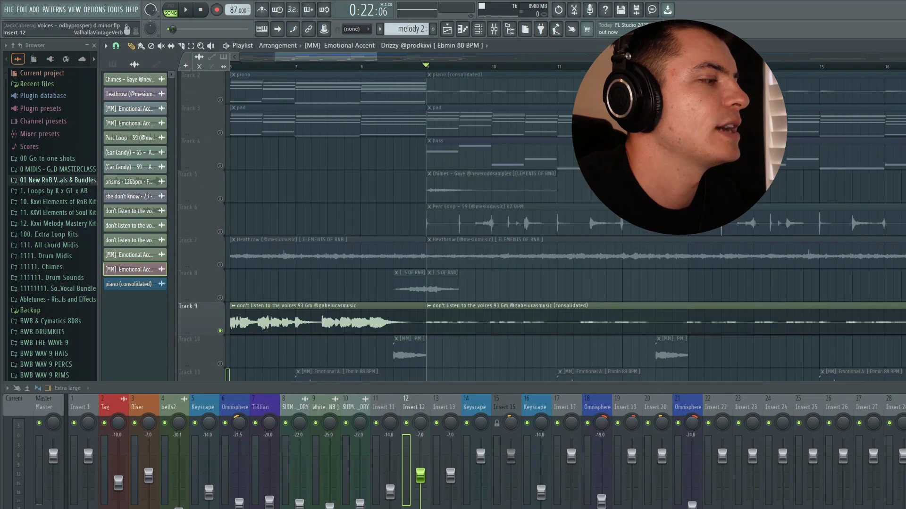
drag(450, 182, 503, 144)
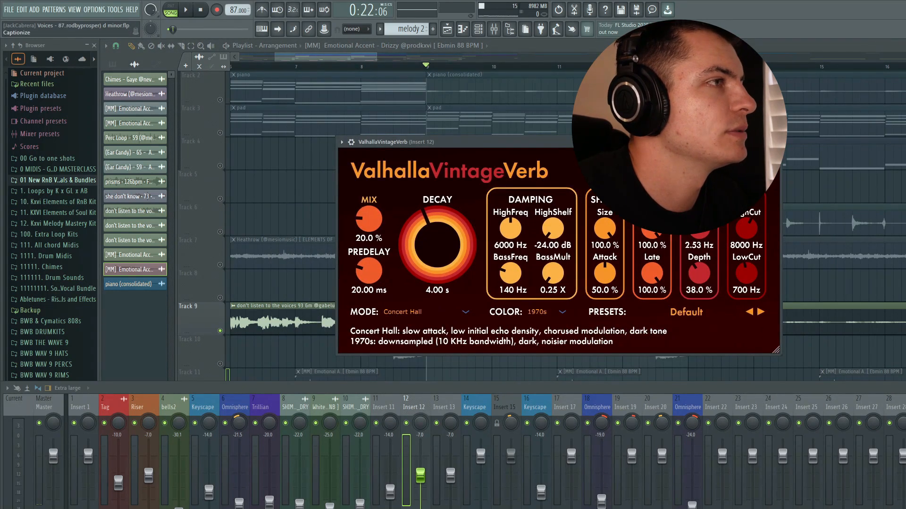
click(774, 142)
drag(337, 165, 485, 164)
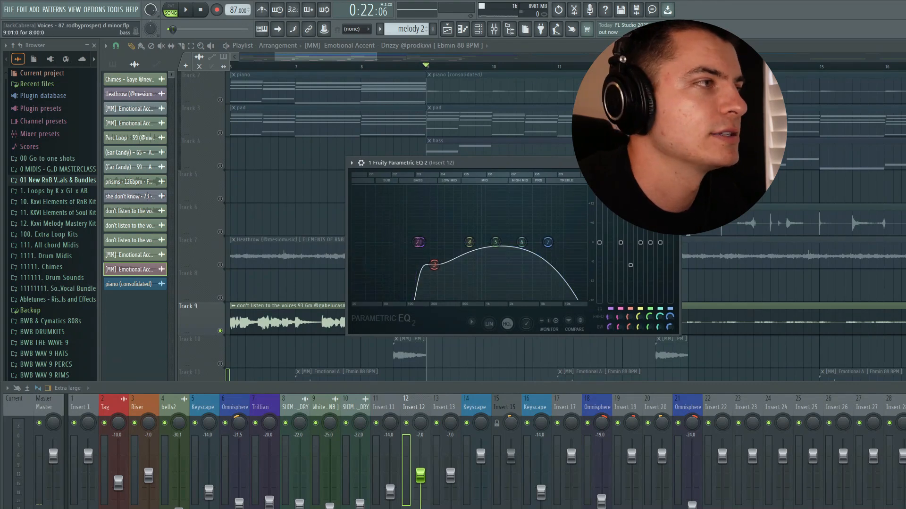
Set the playback position to bar 25, at the start of the second consolidated vocal clip on Track 9.
drag(364, 57, 459, 57)
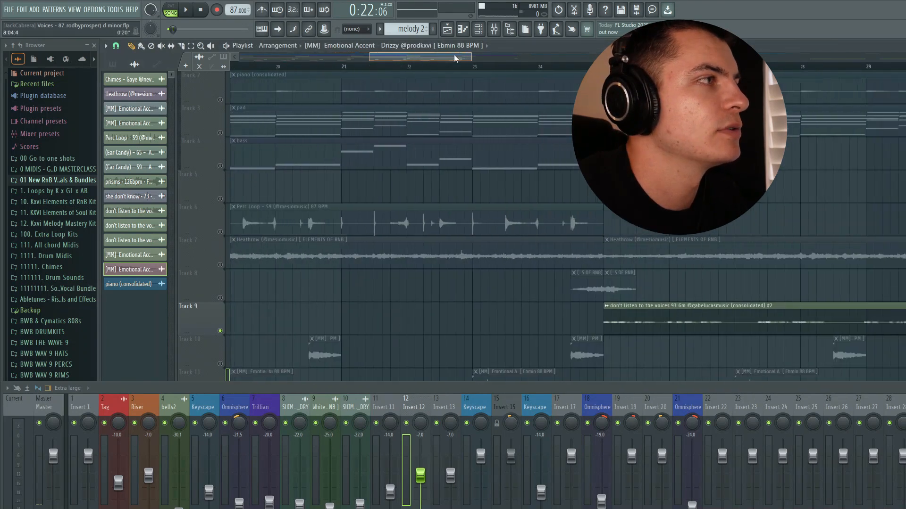
click(571, 68)
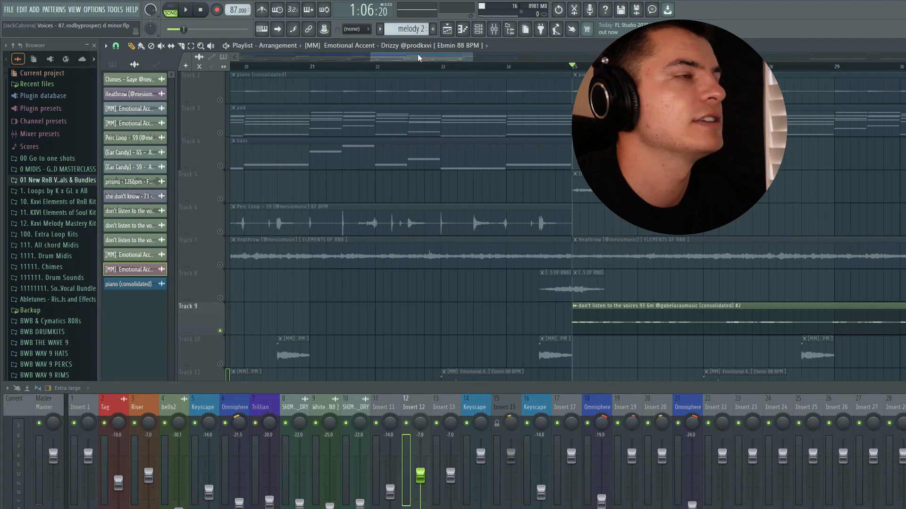
drag(443, 57, 450, 57)
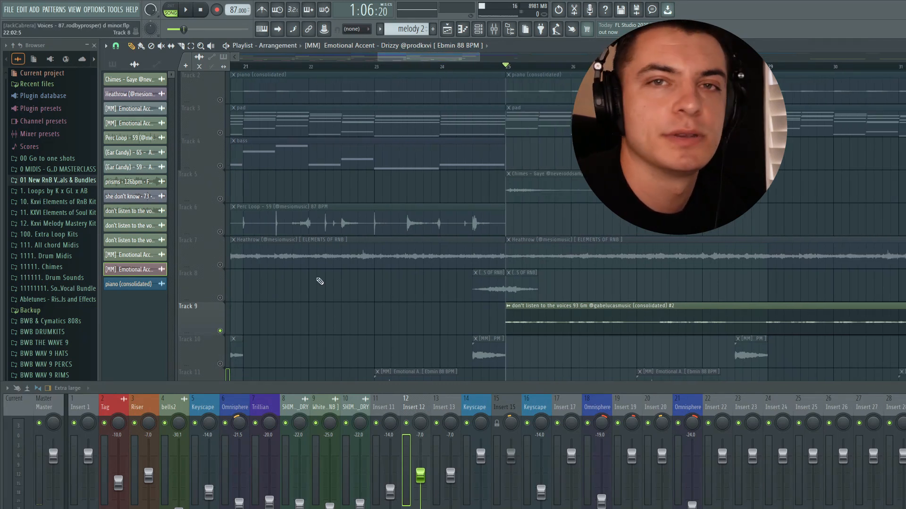
Inspect Decimort 2 on Insert 13, checking its resampler frequency.
click(450, 407)
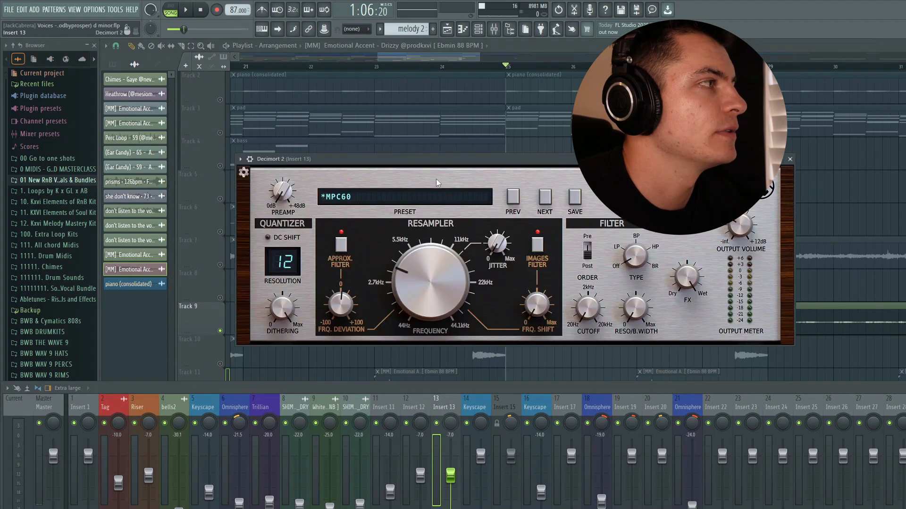
drag(420, 161, 447, 149)
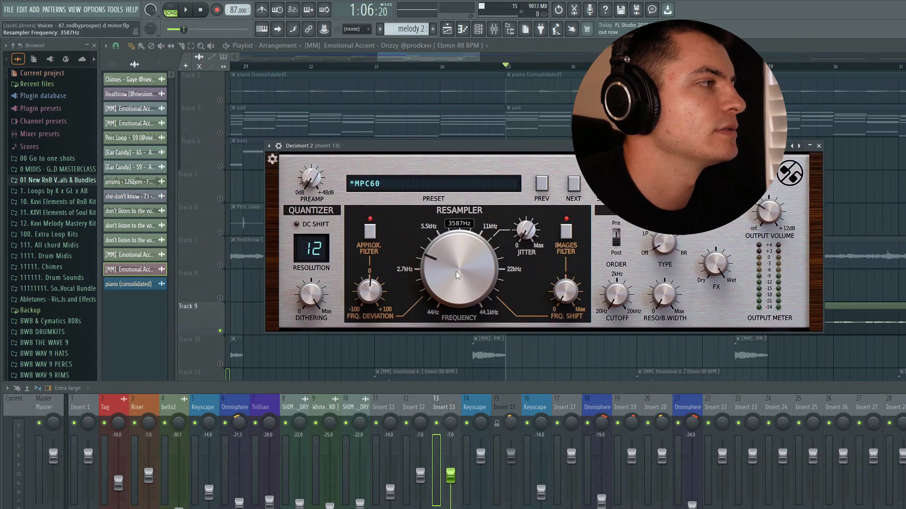
click(818, 146)
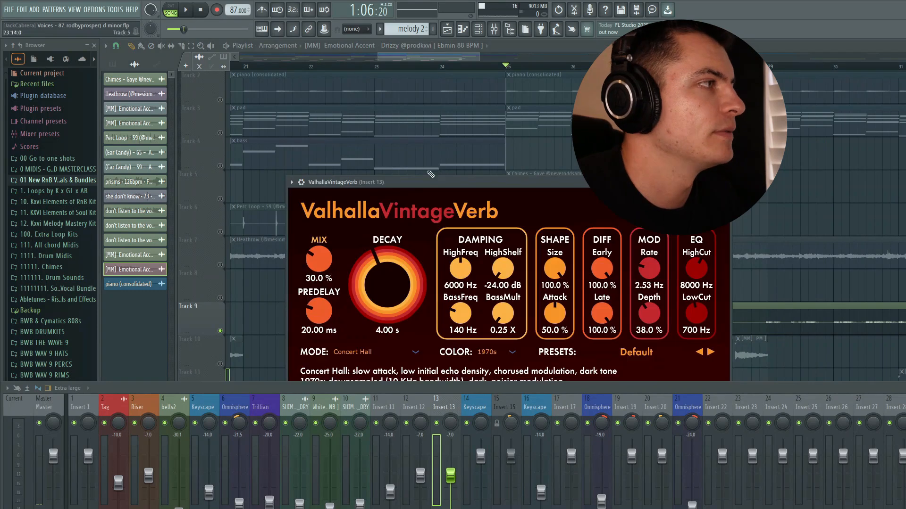
Inspect the ValhallaVintageVerb and H-Delay settings on Insert 13.
drag(430, 181, 486, 150)
click(780, 150)
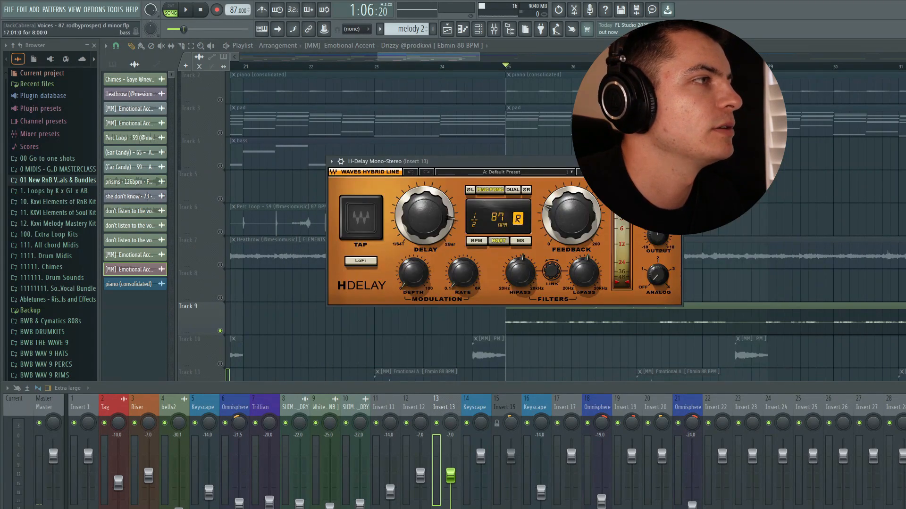
click(678, 161)
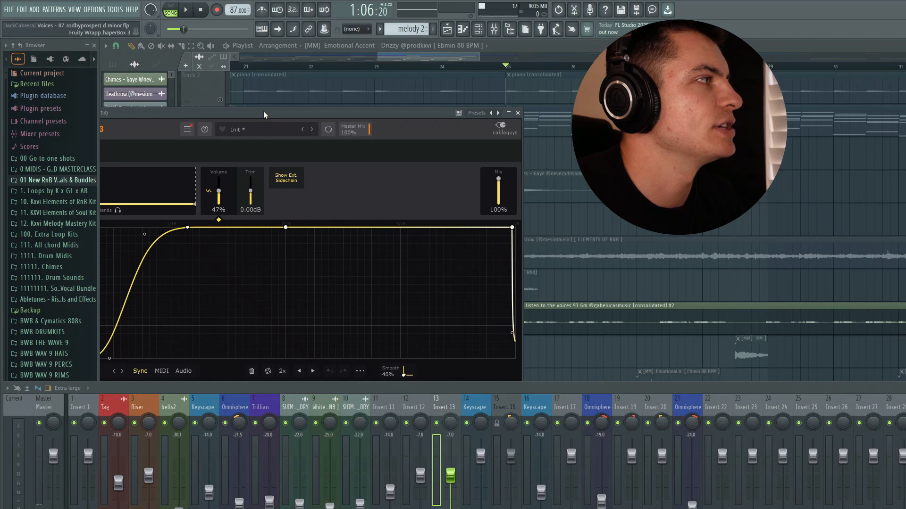
Inspect the ShaperBox 3 volume curve and the remaining effects on Insert 13, including Fruity Parametric EQ 2.
drag(332, 108, 498, 57)
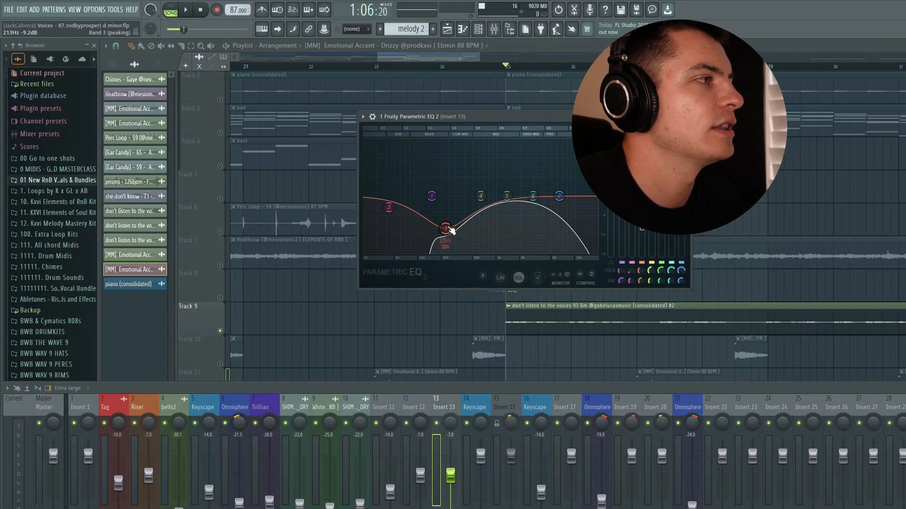
click(685, 117)
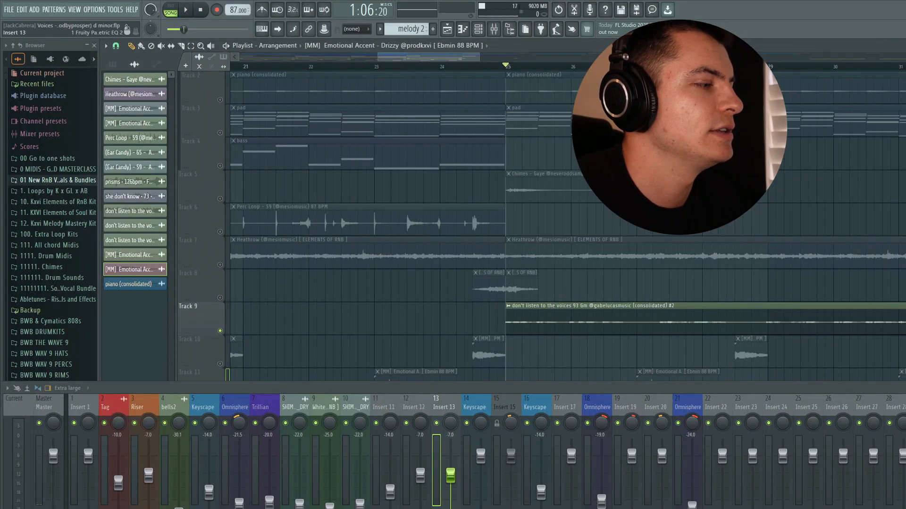
click(902, 422)
drag(332, 195, 527, 158)
click(720, 156)
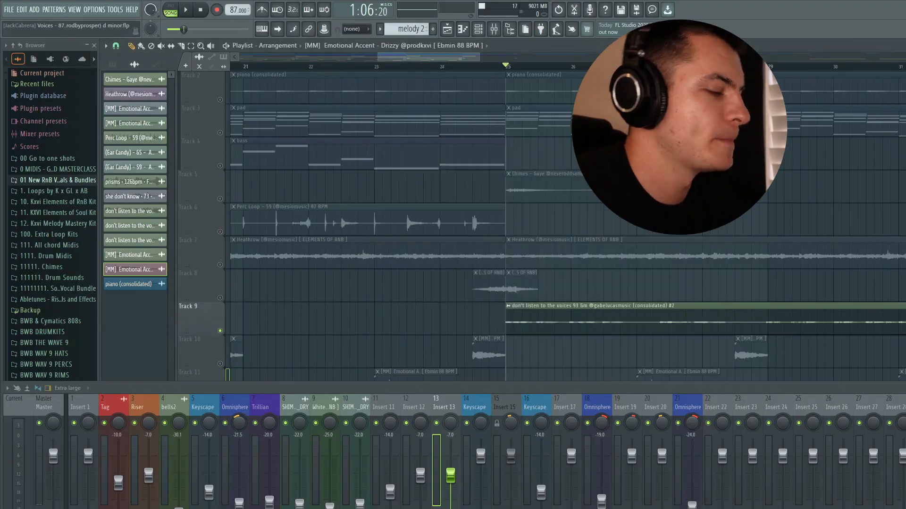